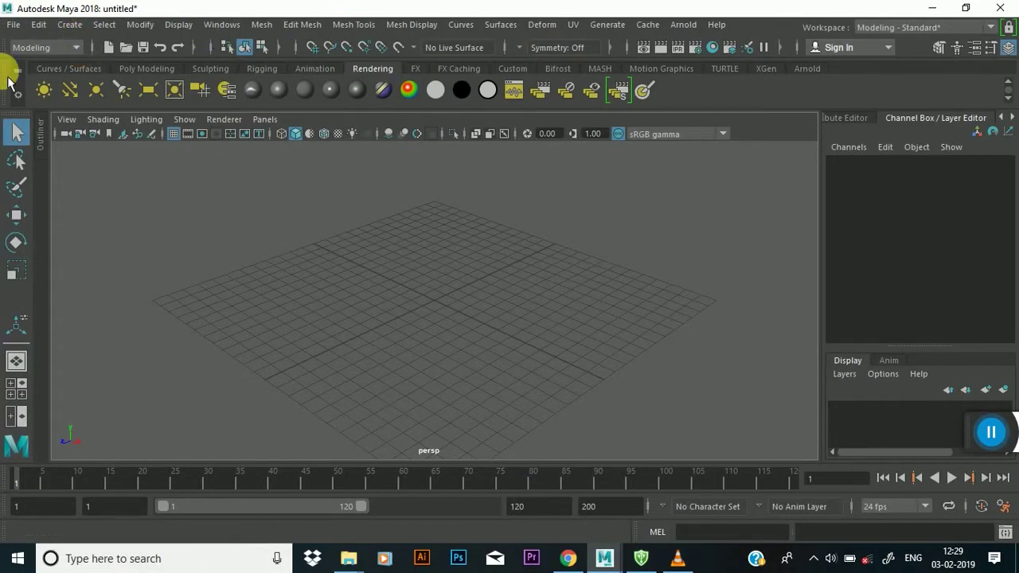
Create a polygon cube, pCube1, at the origin from the Poly Modeling shelf.
left_click(131, 69)
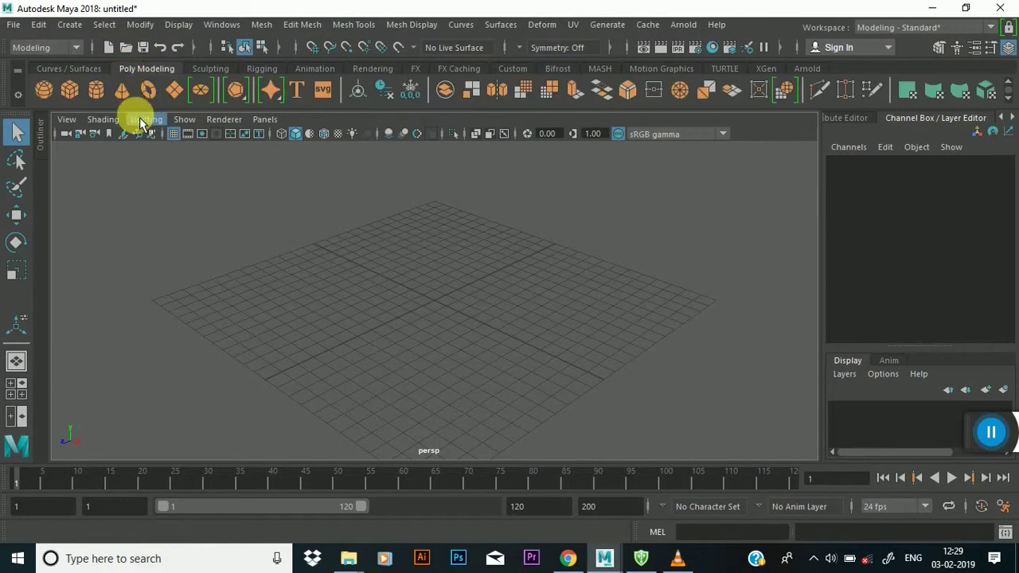
left_click(72, 94)
Scale the cube uniformly to 12.196.
scroll(453, 300, "up", 3)
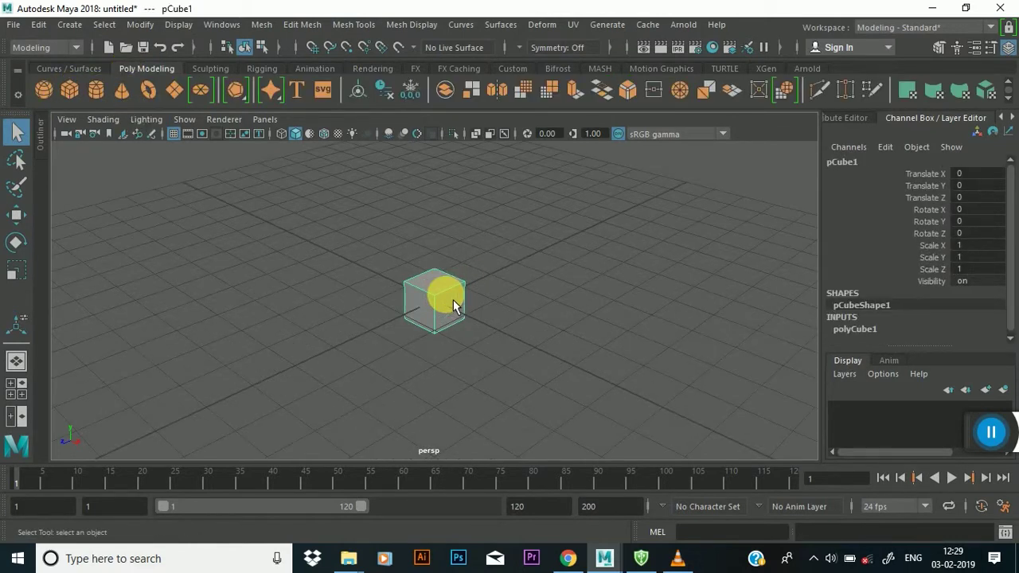
key("r")
left_click_drag(436, 301, 620, 266)
Hide the floor grid and smooth the cube into a rounded mesh.
left_click(175, 136)
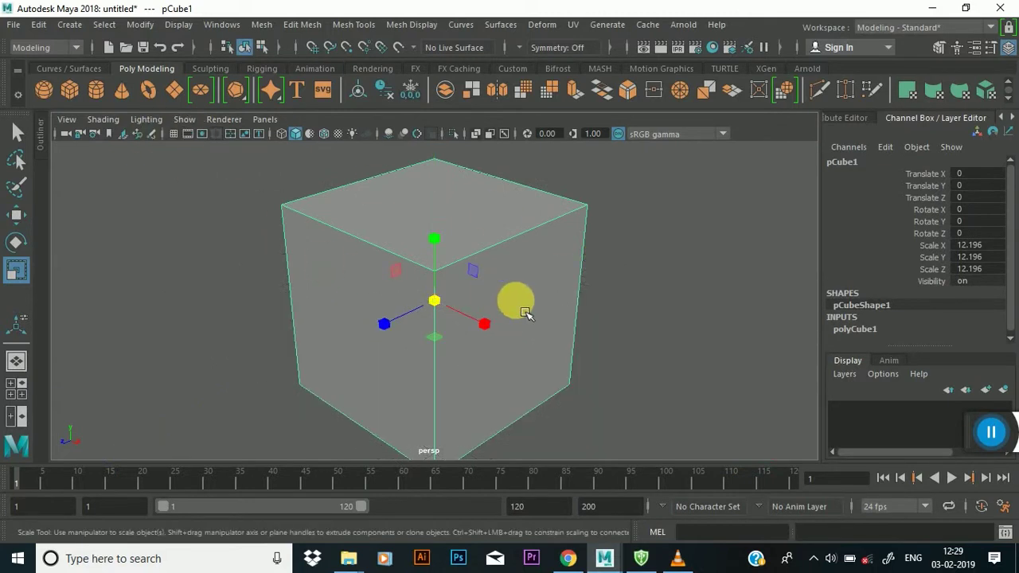
key("w")
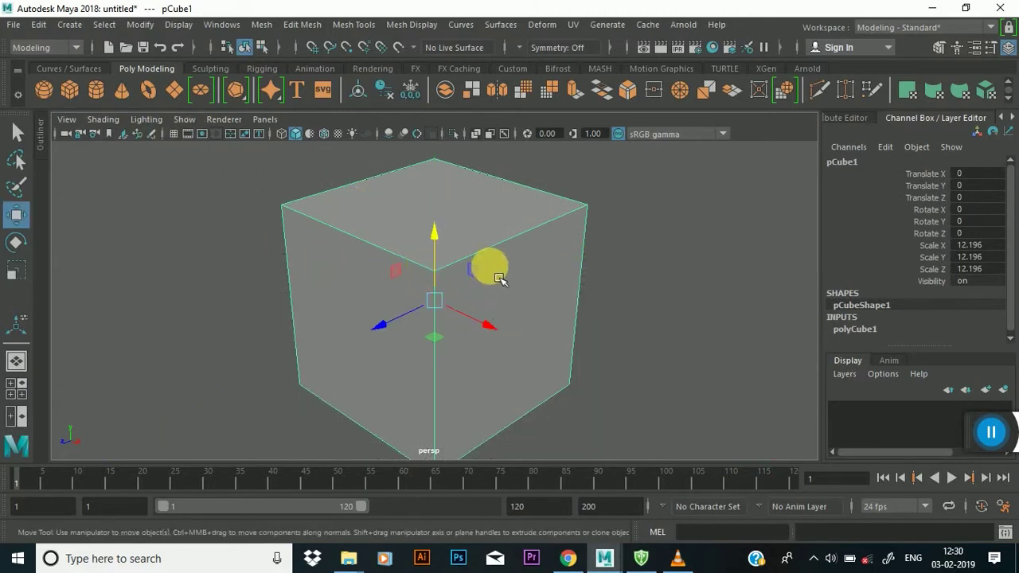
right_click_drag(500, 277, 455, 279, "shift")
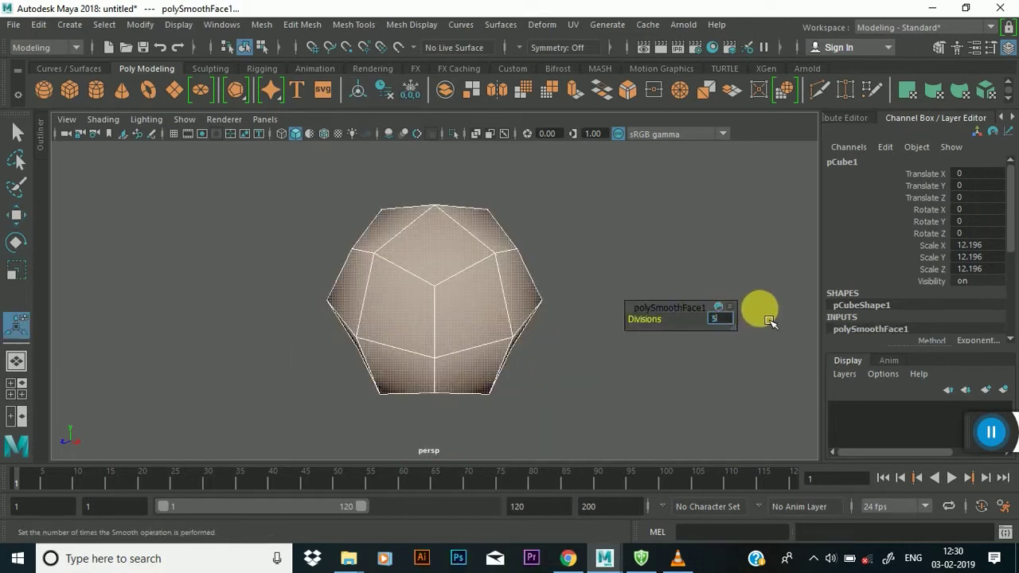
Set polySmoothFace1 Divisions to 5 for a 6144-face sphere, then enter vertex mode.
key("Return")
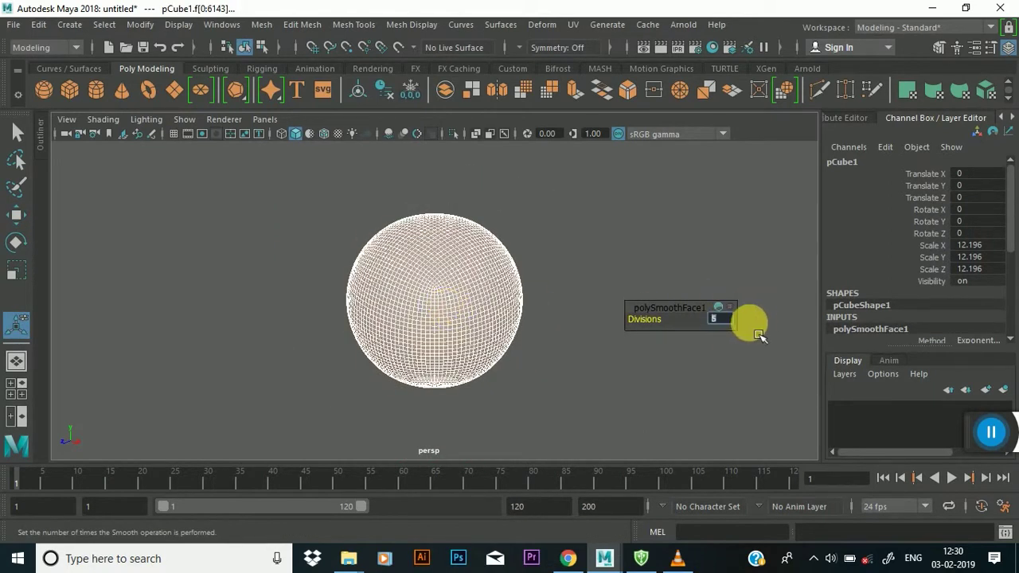
type("2")
key("Return")
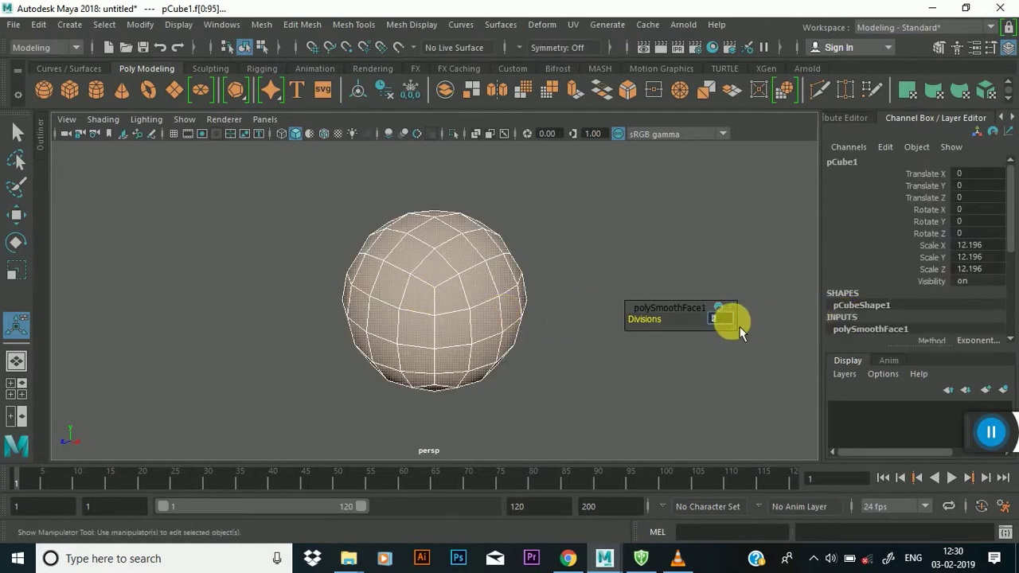
type("5")
key("Return")
scroll(448, 303, "up", 3)
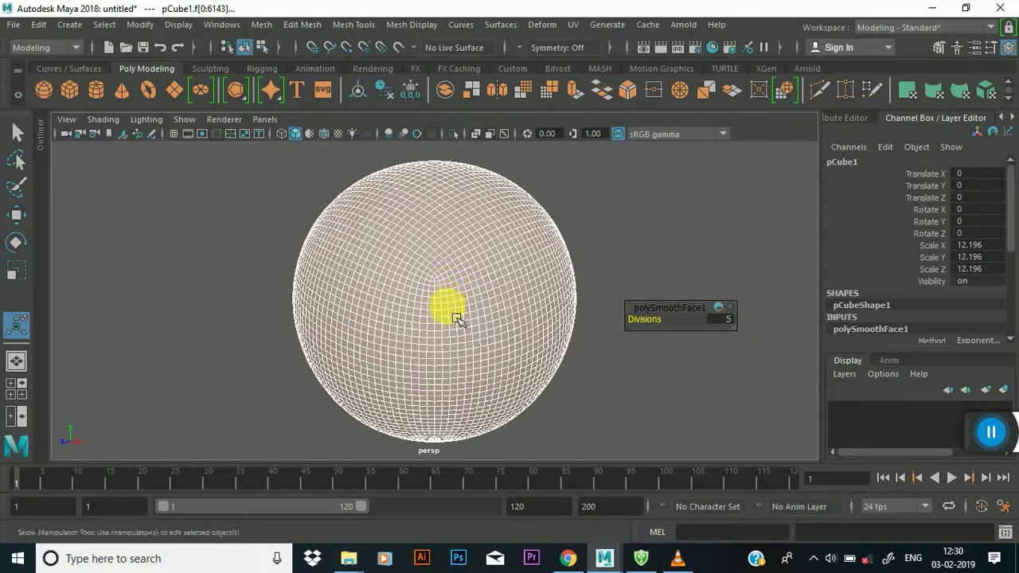
right_click_drag(449, 249, 340, 114)
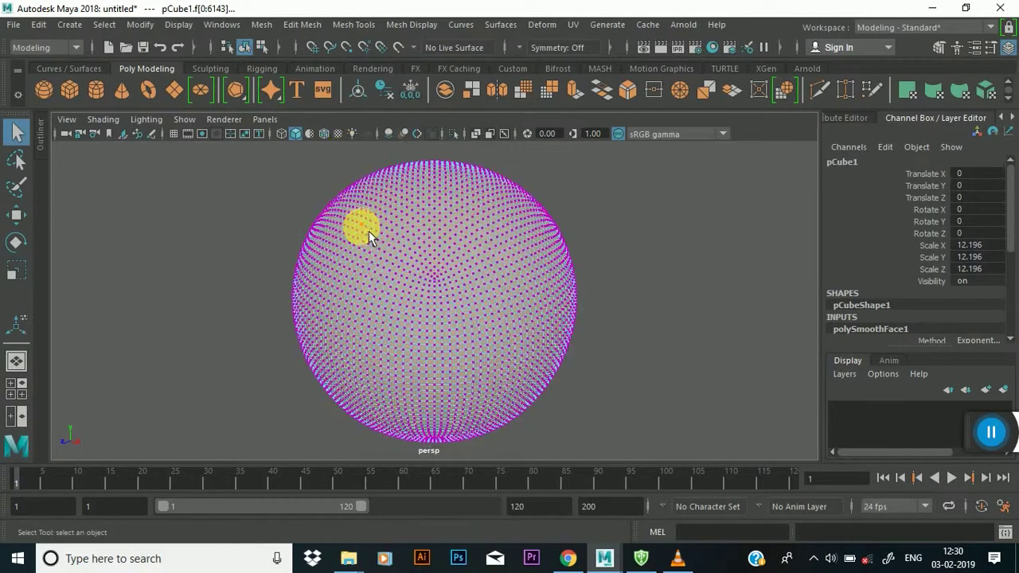
Select all of the sphere's vertices and detach them with Edit Mesh > Detach.
left_click_drag(277, 183, 669, 457)
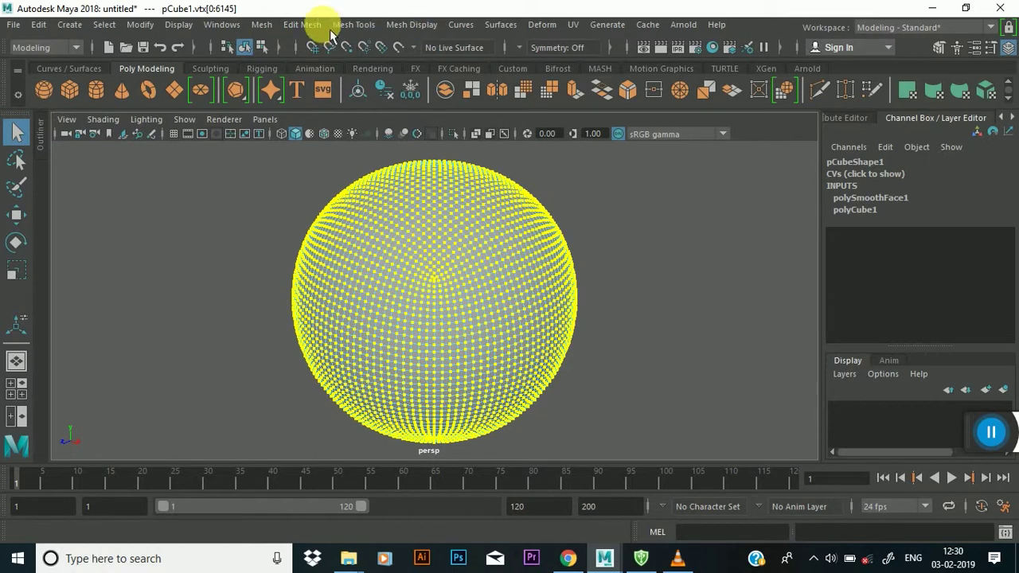
left_click(305, 24)
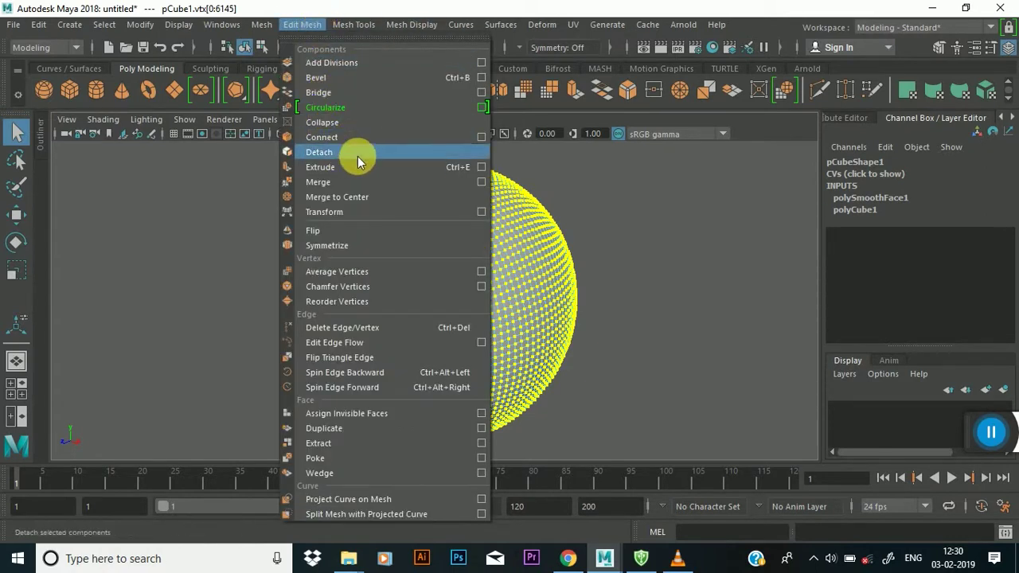
left_click(359, 153)
Return the sphere to Object Mode with the move tool active.
right_click_drag(473, 266, 579, 95)
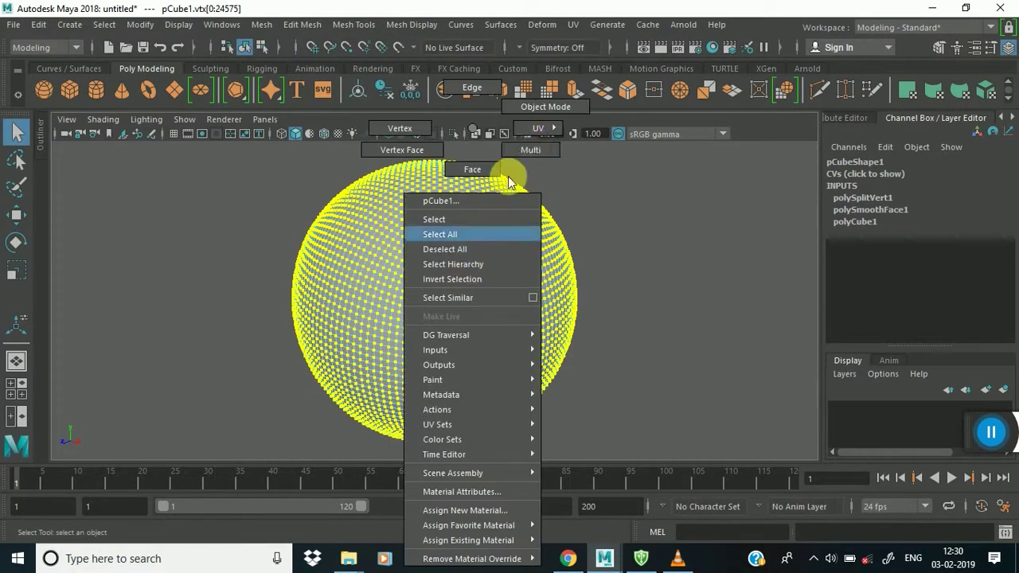
left_click(580, 95)
key("w")
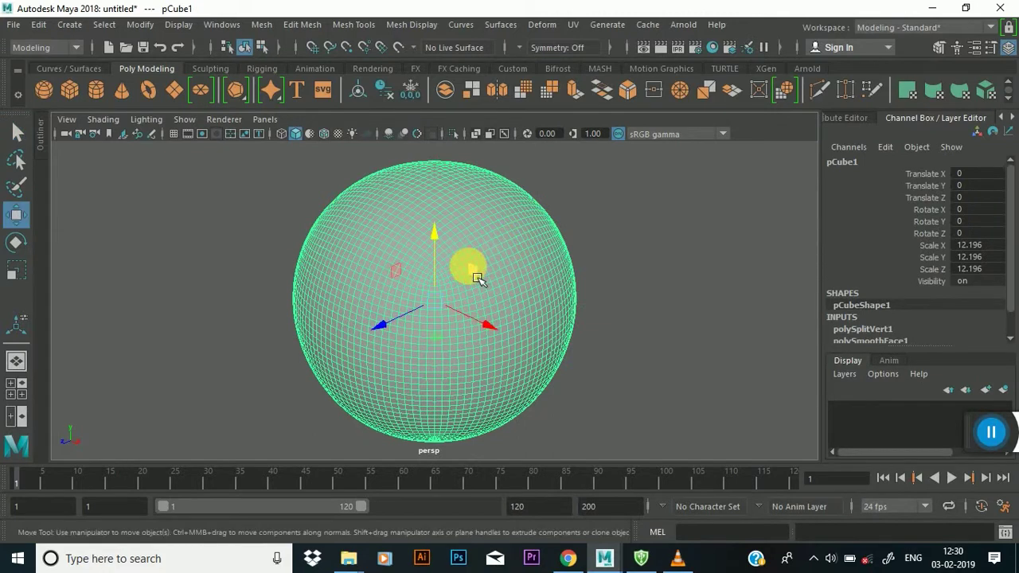
left_click(77, 47)
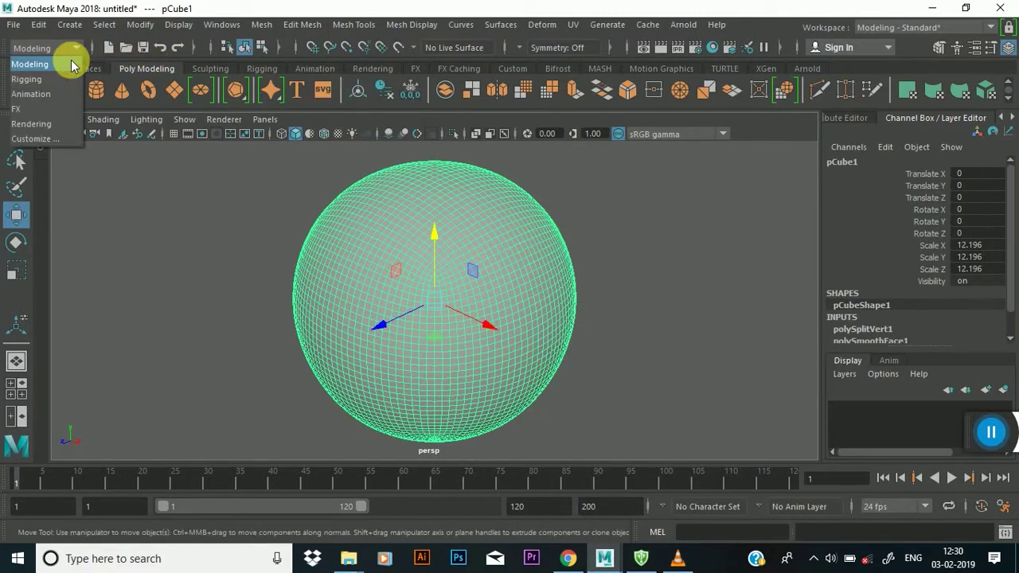
Switch to the FX menu set and make the sphere an nCloth object.
left_click(40, 107)
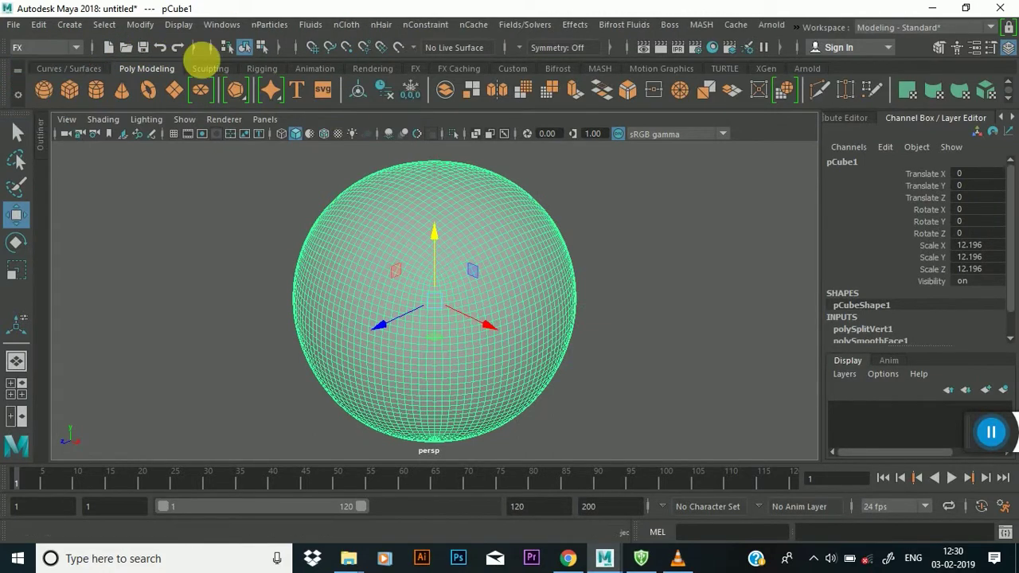
left_click(351, 26)
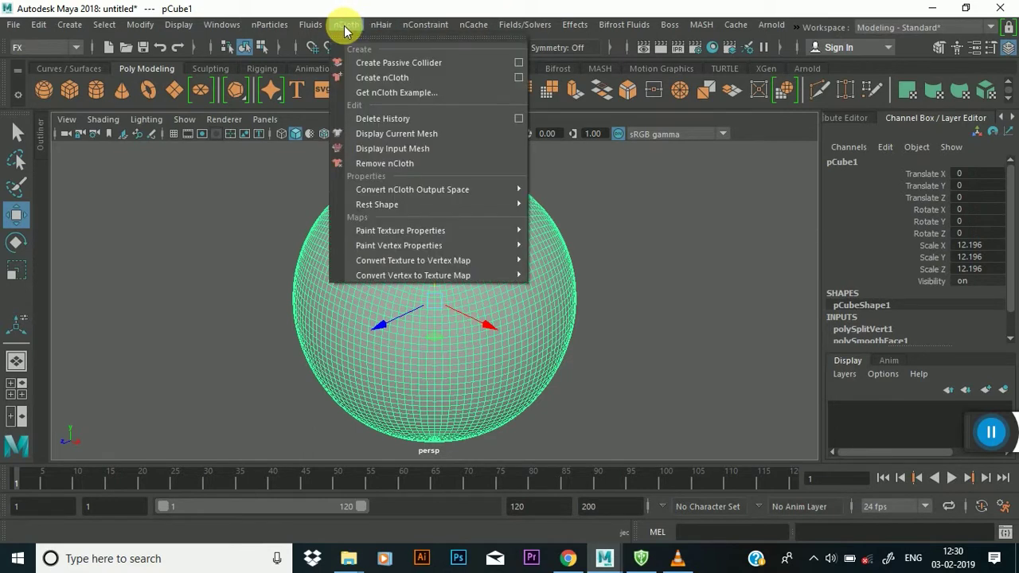
left_click(388, 76)
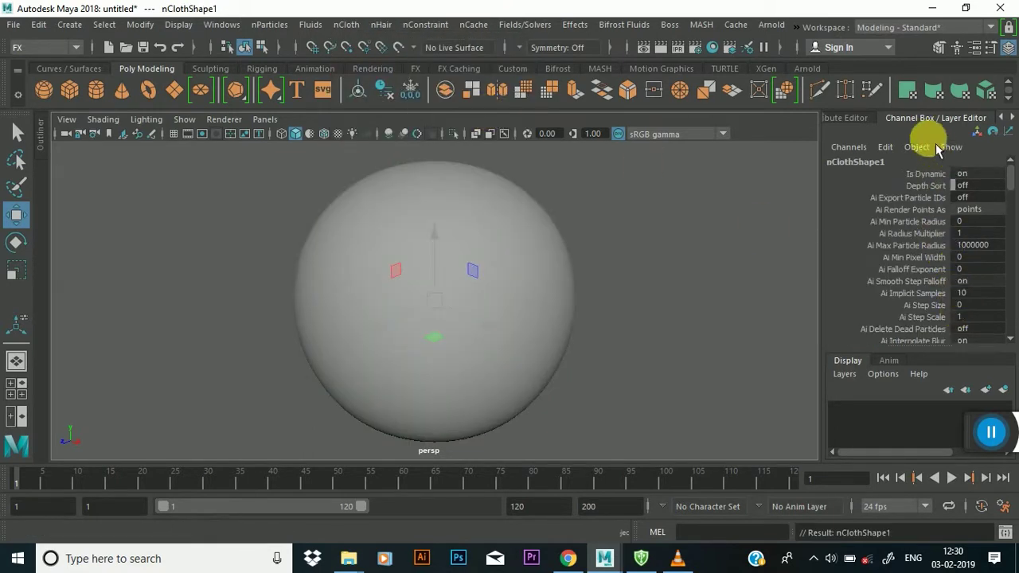
Set the nucleus1 solver's Gravity to 0.
left_click(846, 119)
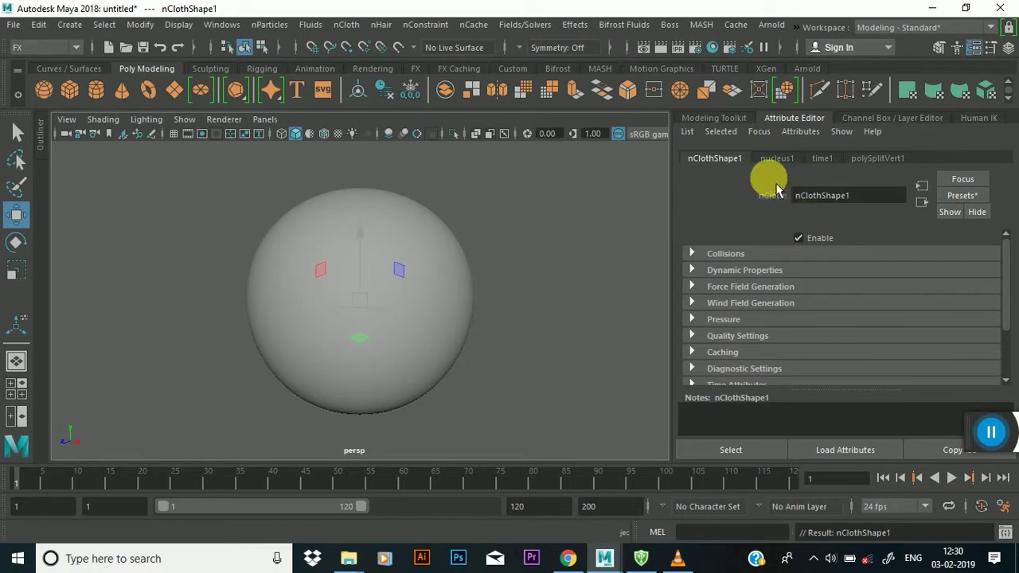
left_click(778, 159)
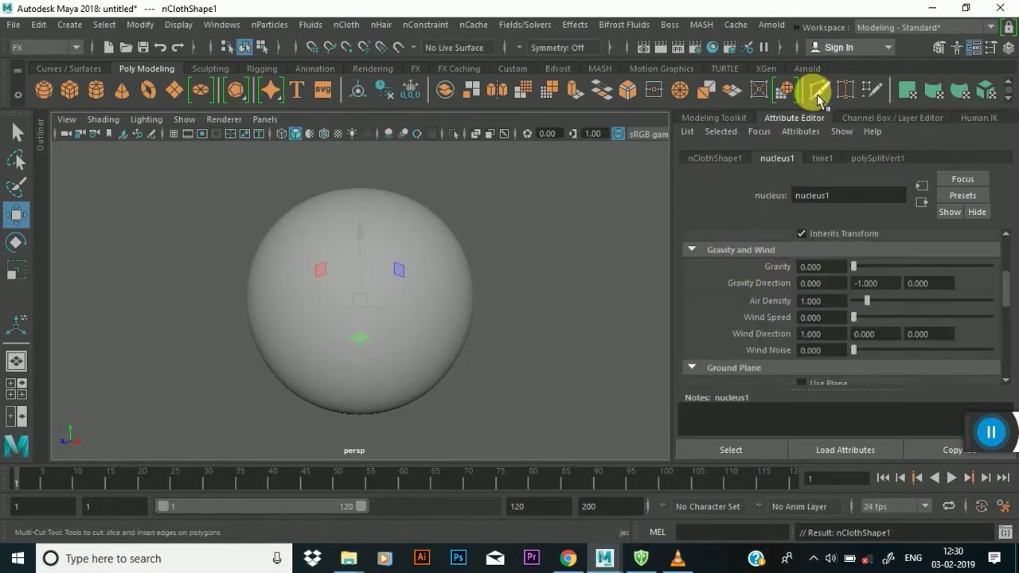
left_click(448, 253)
left_click(522, 25)
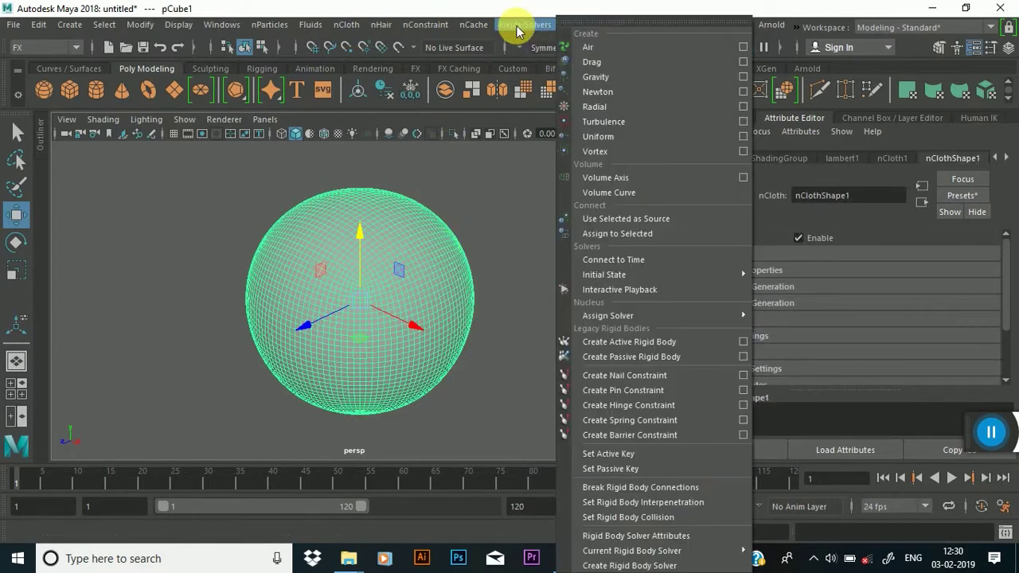
Add vortexField1 to the sphere and raise its Magnitude from 5 to 50.
left_click(629, 152)
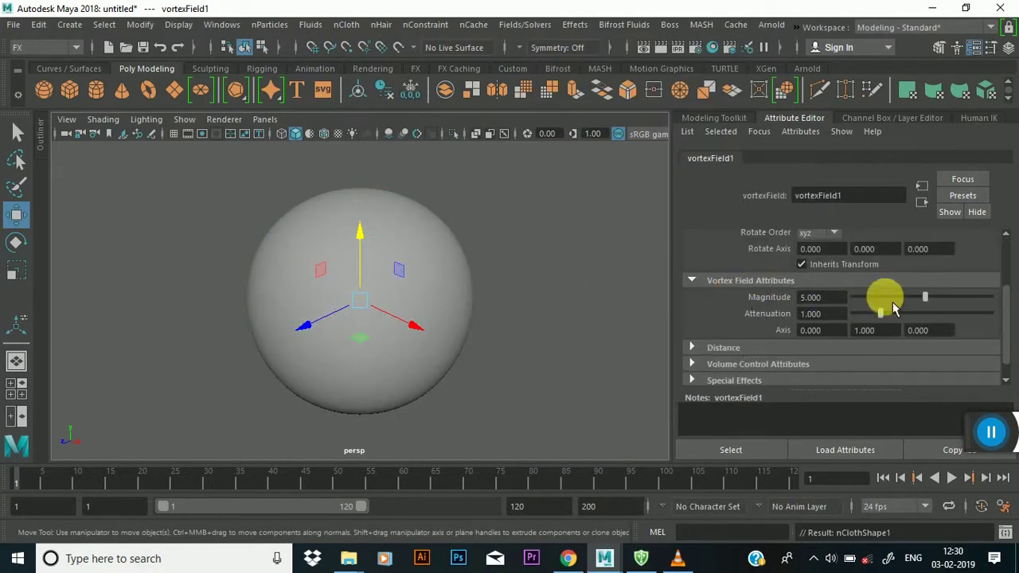
left_click(833, 298)
type("50.000")
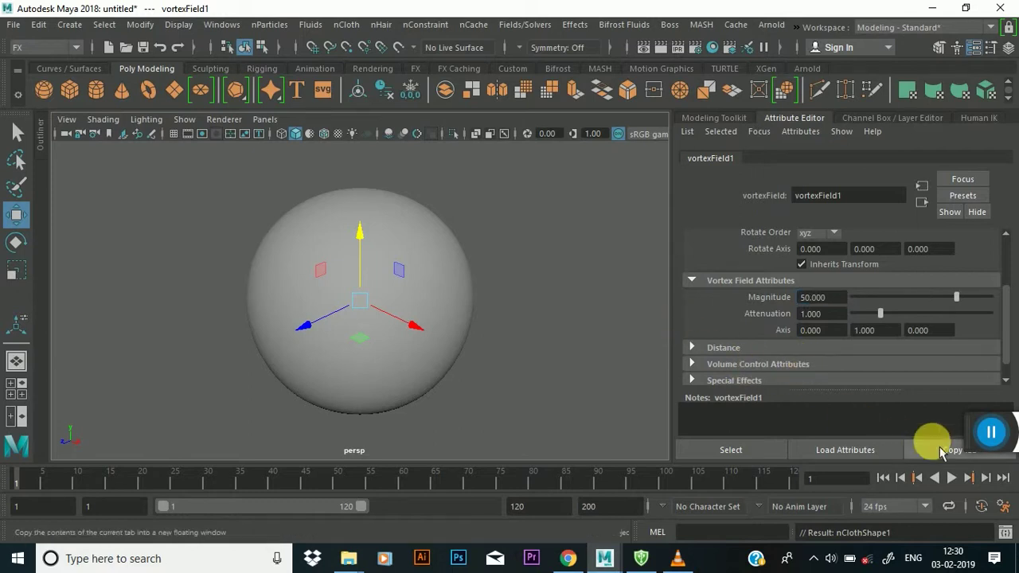
left_click(448, 296)
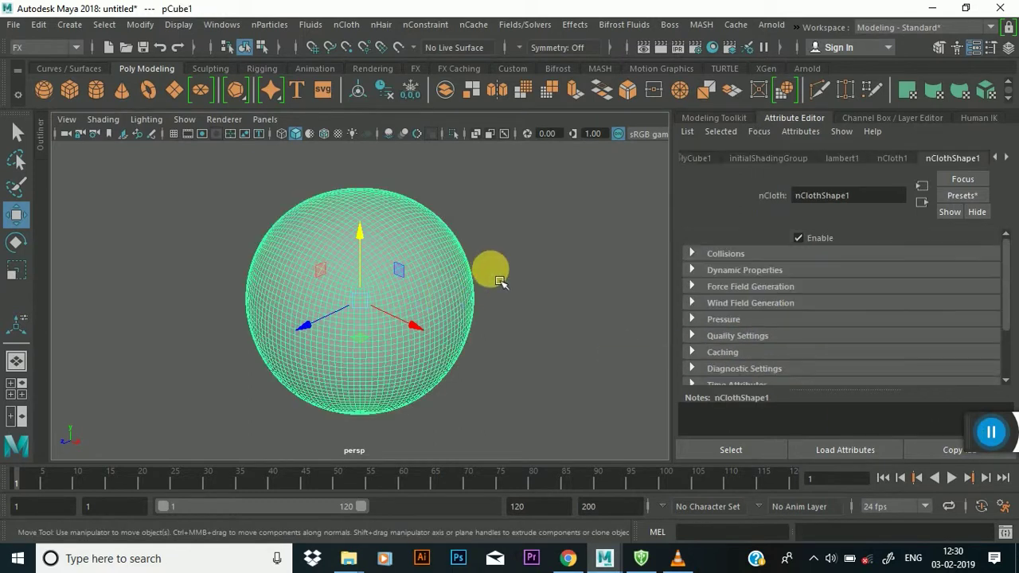
Play the simulation, frame the nCloth, and stop at frame 56 as pieces swirl outward.
left_click(951, 478)
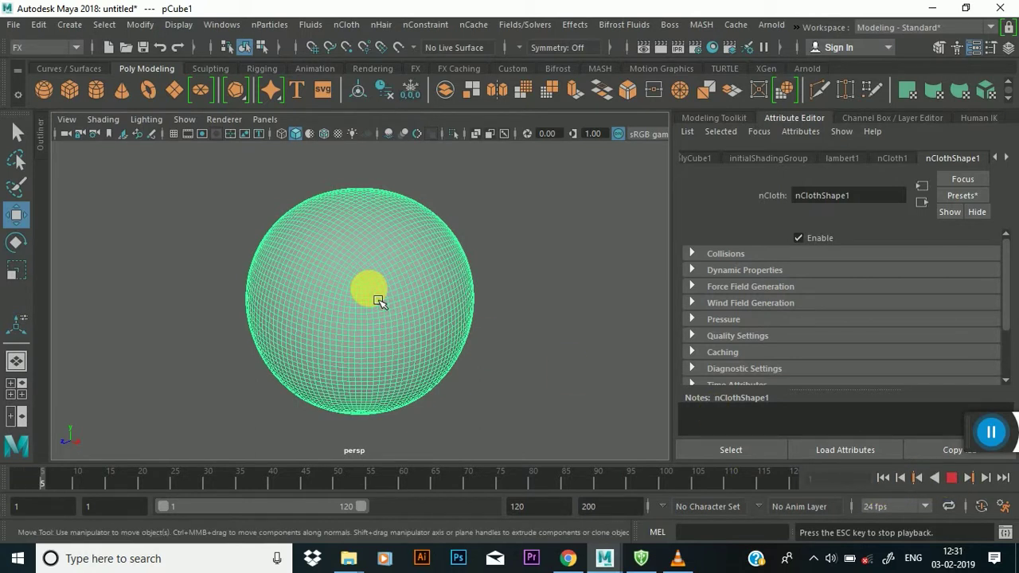
scroll(379, 303, "up", 4)
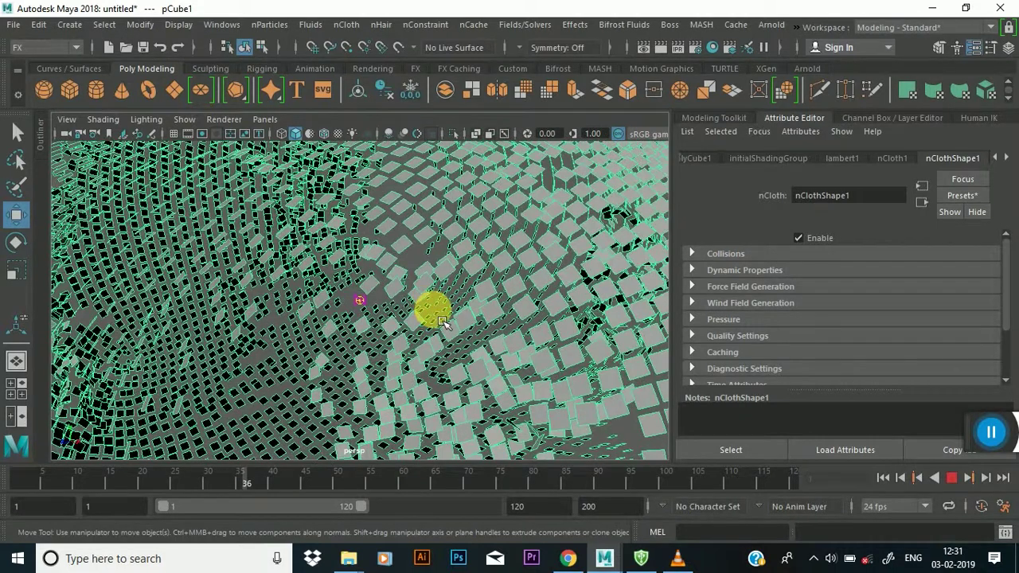
key("f")
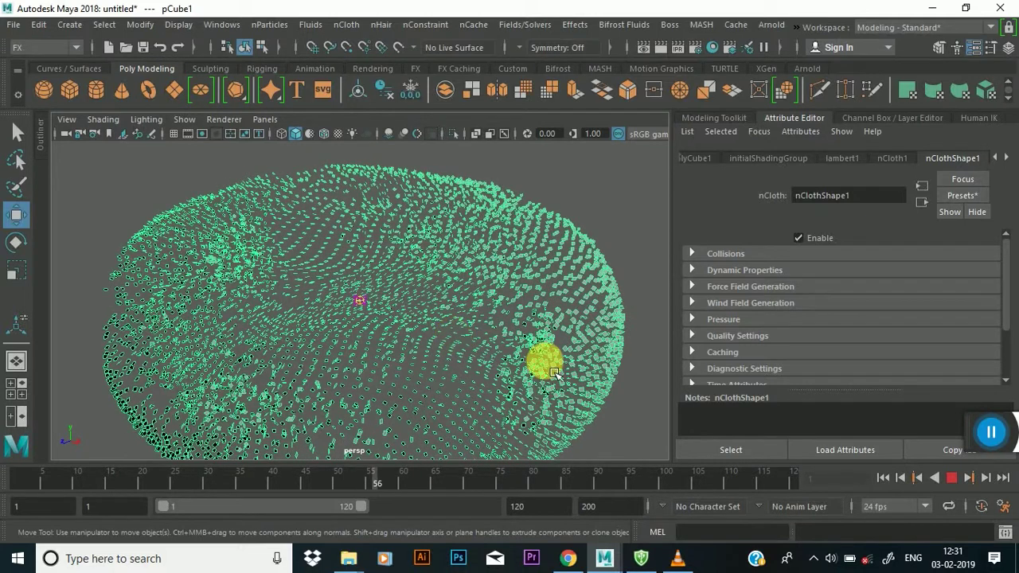
key("Escape")
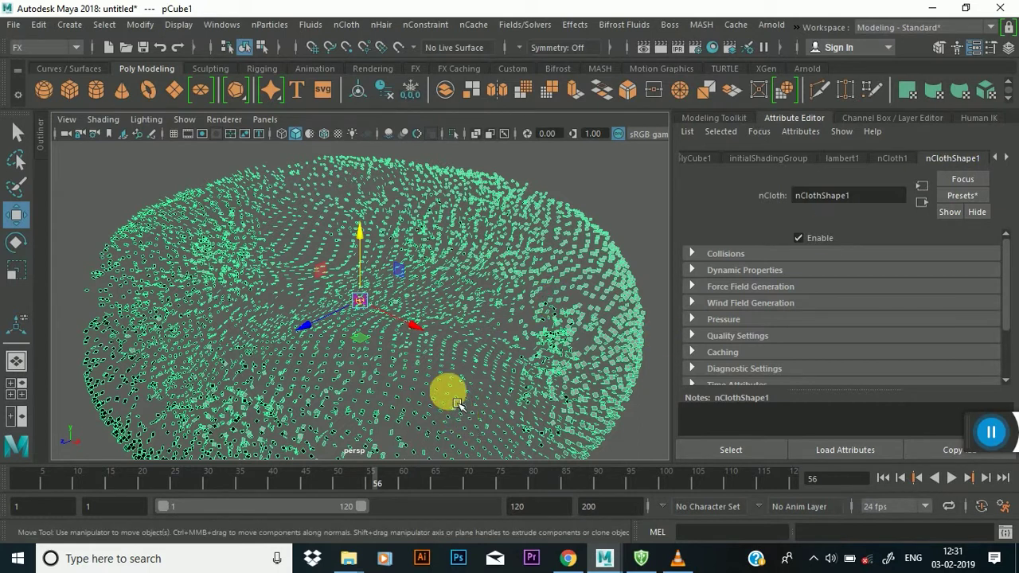
left_click(952, 478)
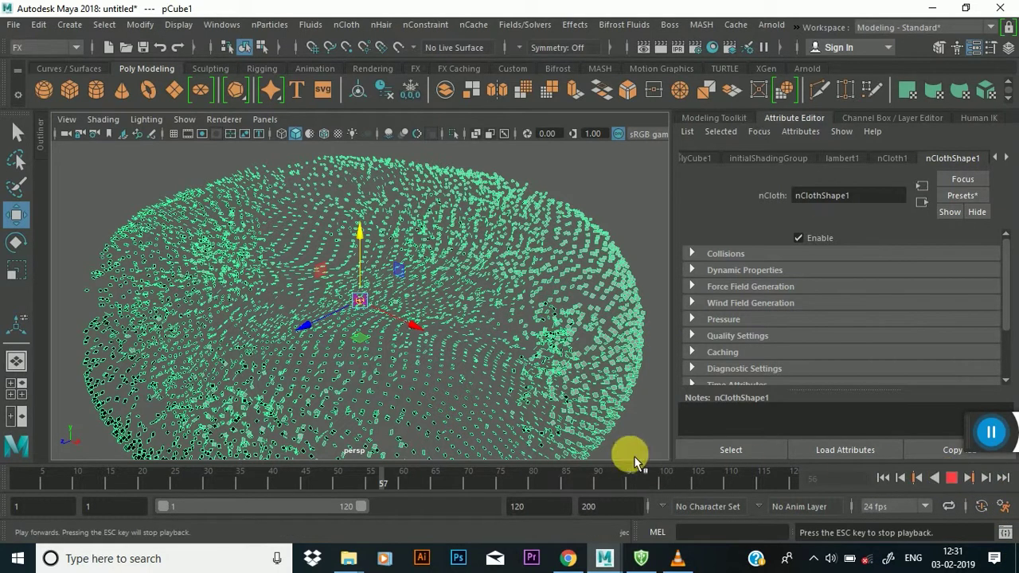
Reselect the nCloth disc and orbit in closer around the swirling particles.
left_click(459, 398)
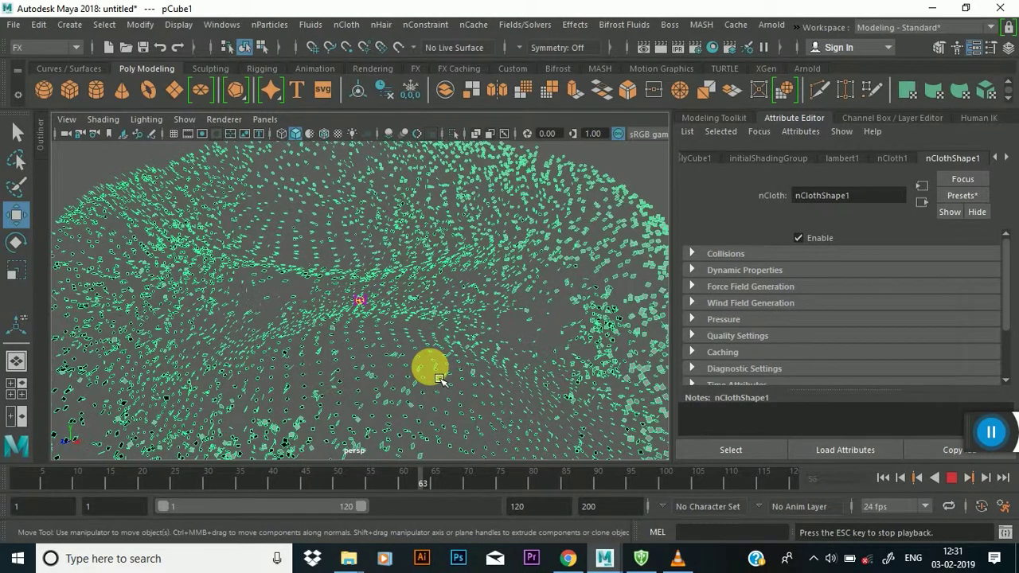
scroll(470, 376, "down", 5)
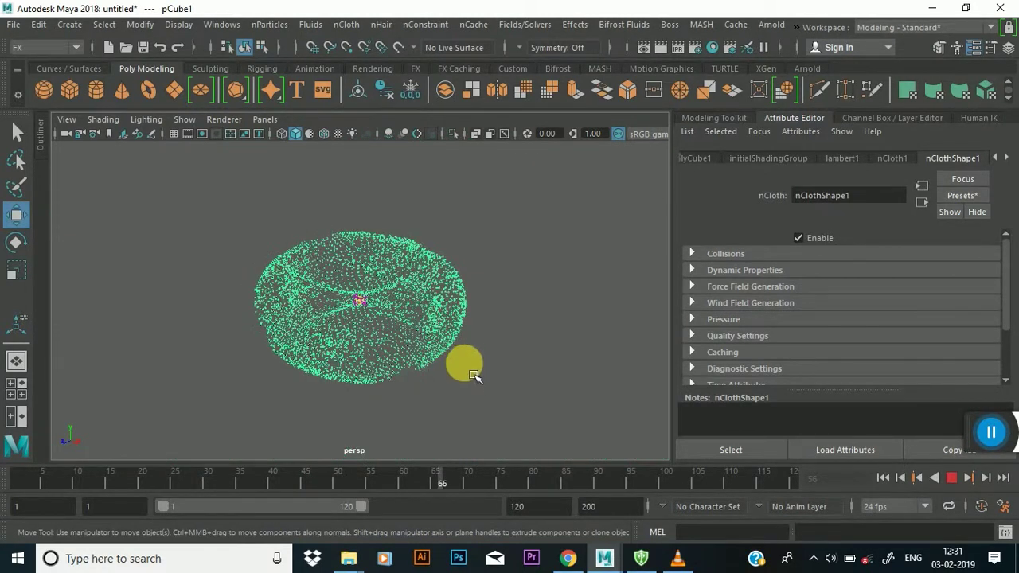
left_click(475, 329)
scroll(486, 330, "up", 5)
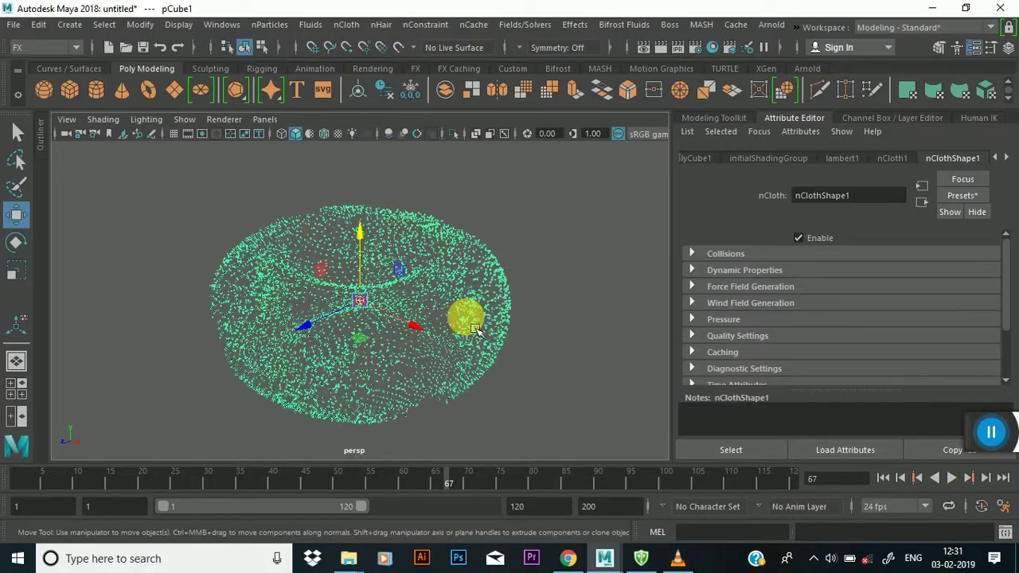
scroll(548, 306, "down", 3)
left_click_drag(547, 303, 561, 177, "alt")
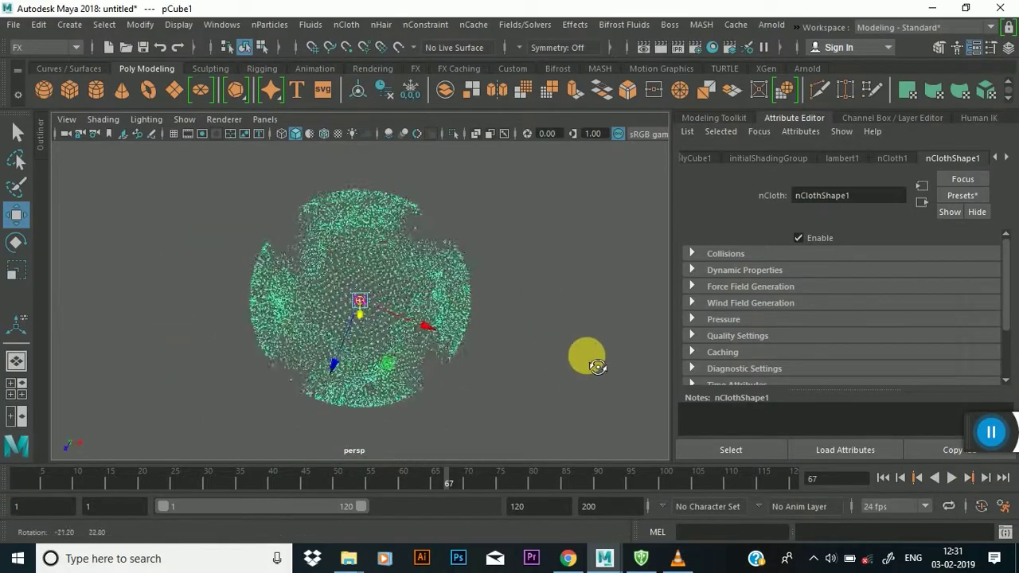
mouse_move(561, 177)
right_mouse_down("alt")
mouse_move(514, 308)
mouse_move(478, 325)
right_mouse_up("alt")
left_click_drag(478, 326, 587, 337, "alt")
right_click_drag(587, 337, 487, 342, "alt")
mouse_move(502, 346)
left_mouse_down("alt")
mouse_move(467, 268)
mouse_move(591, 268)
mouse_move(558, 300)
mouse_move(552, 357)
mouse_move(512, 326)
mouse_move(515, 341)
mouse_move(501, 319)
mouse_move(605, 358)
mouse_move(496, 346)
mouse_move(485, 328)
mouse_move(461, 325)
left_mouse_up("alt")
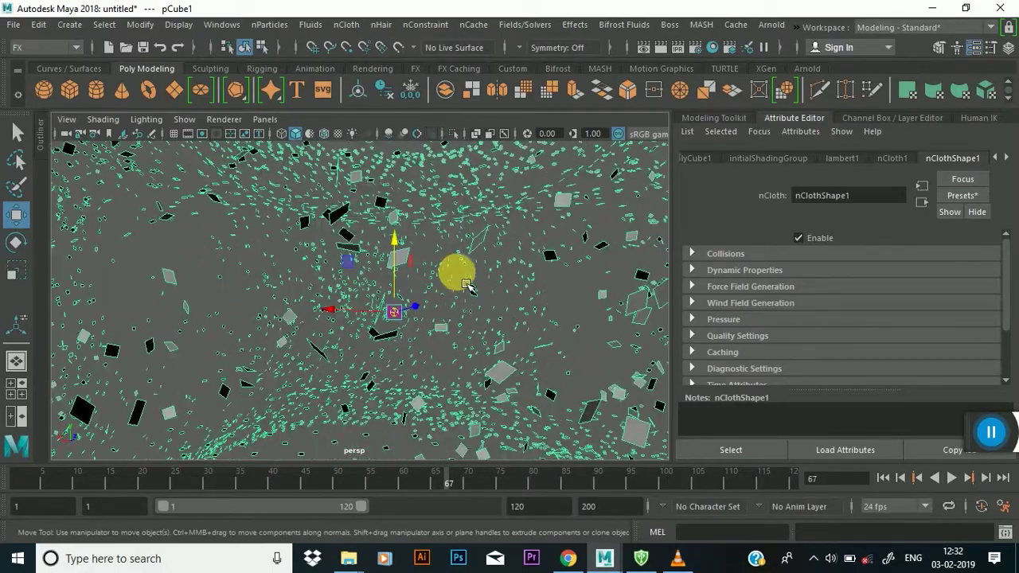
Orbit and dolly in again to view the particle cloud from a new angle.
scroll(468, 280, "down", 5)
scroll(467, 281, "up", 8)
mouse_move(468, 280)
left_mouse_down("alt")
mouse_move(496, 338)
mouse_move(489, 364)
mouse_move(592, 391)
mouse_move(642, 359)
mouse_move(528, 301)
mouse_move(518, 341)
mouse_move(619, 218)
mouse_move(486, 141)
mouse_move(434, 226)
left_mouse_up("alt")
right_click_drag(434, 226, 444, 292, "alt")
left_click_drag(444, 292, 510, 334, "alt")
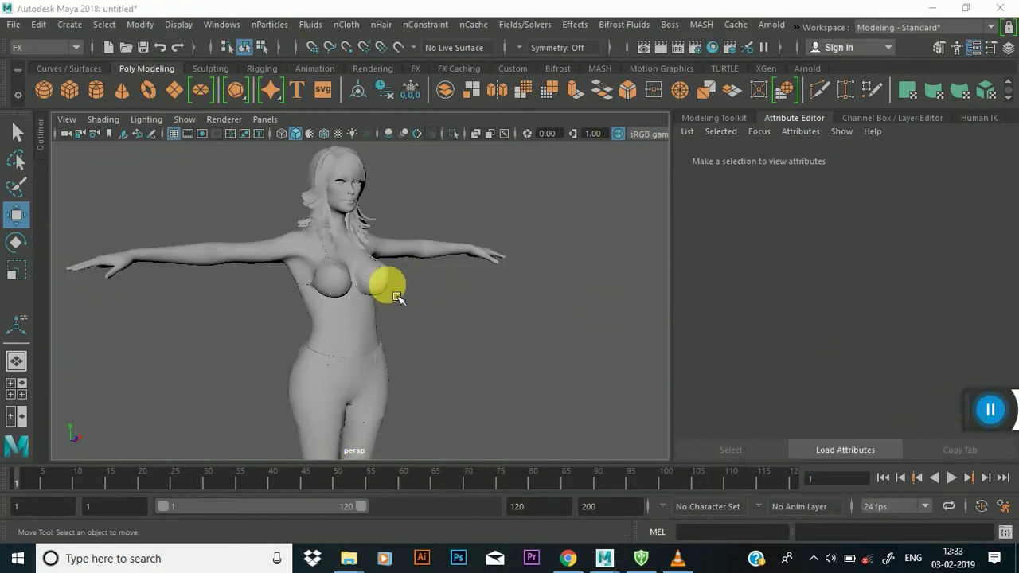
Select the female character and marquee-select all of its vertices.
left_click(382, 274)
scroll(383, 273, "down", 3)
scroll(375, 303, "up", 5)
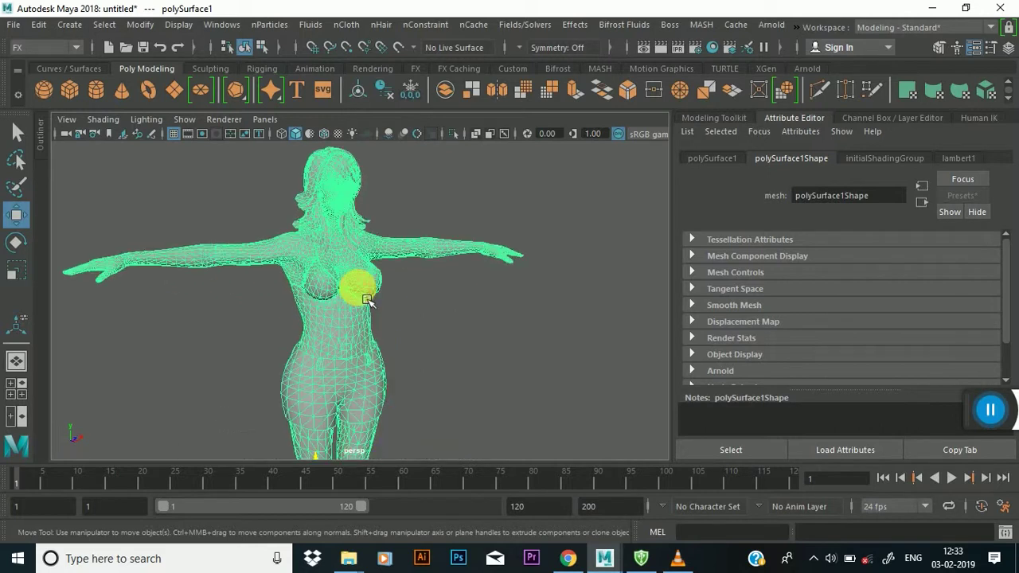
middle_click_drag(364, 296, 562, 280, "alt")
mouse_move(562, 280)
right_mouse_down()
mouse_move(518, 234)
mouse_move(492, 103)
mouse_move(517, 171)
right_mouse_up()
key("F9")
scroll(573, 219, "down", 5)
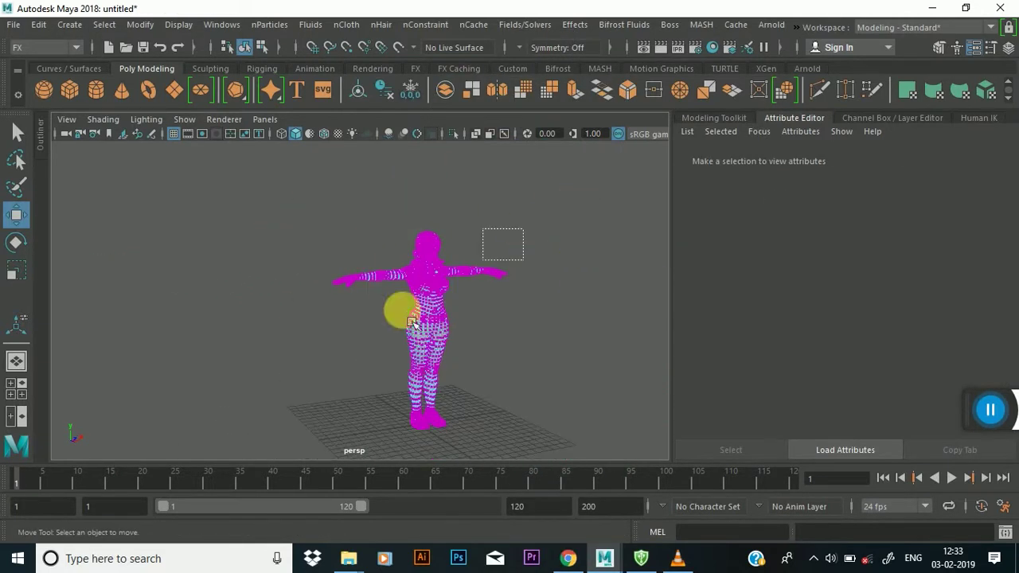
left_click_drag(524, 230, 182, 462)
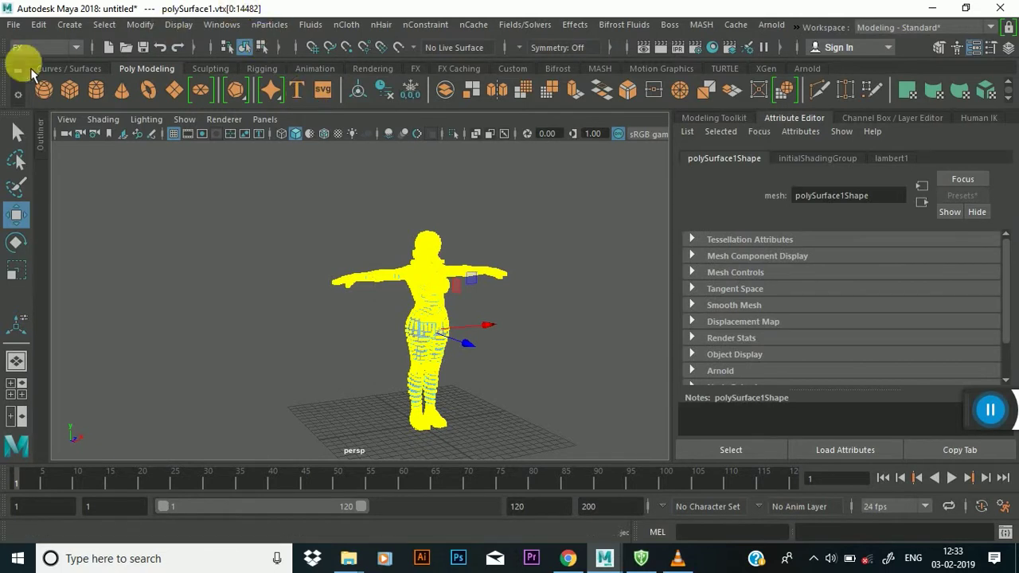
Detach the vertices via Modeling's Edit Mesh > Detach, then return to Object Mode.
left_click(81, 54)
left_click(55, 62)
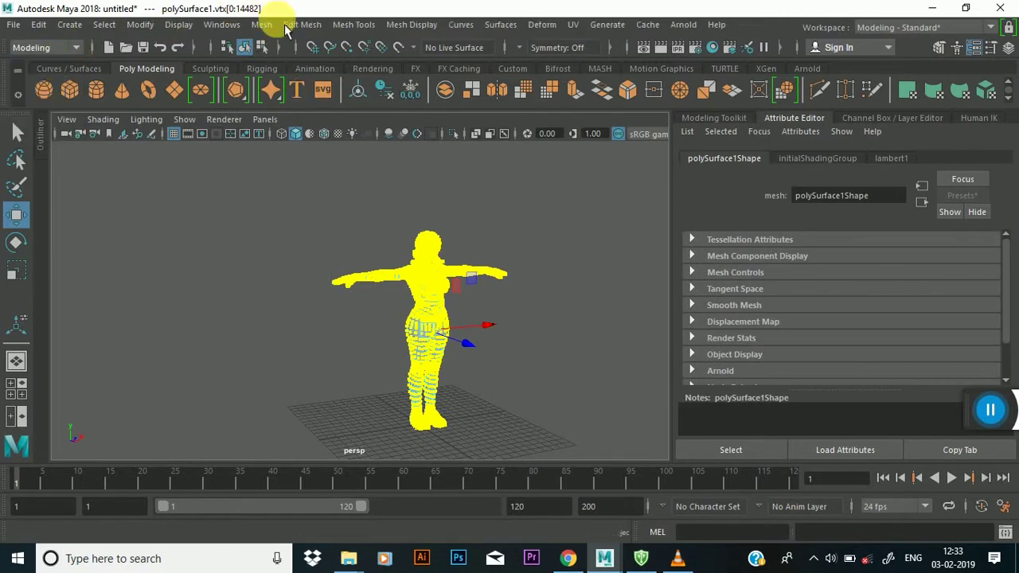
left_click(323, 26)
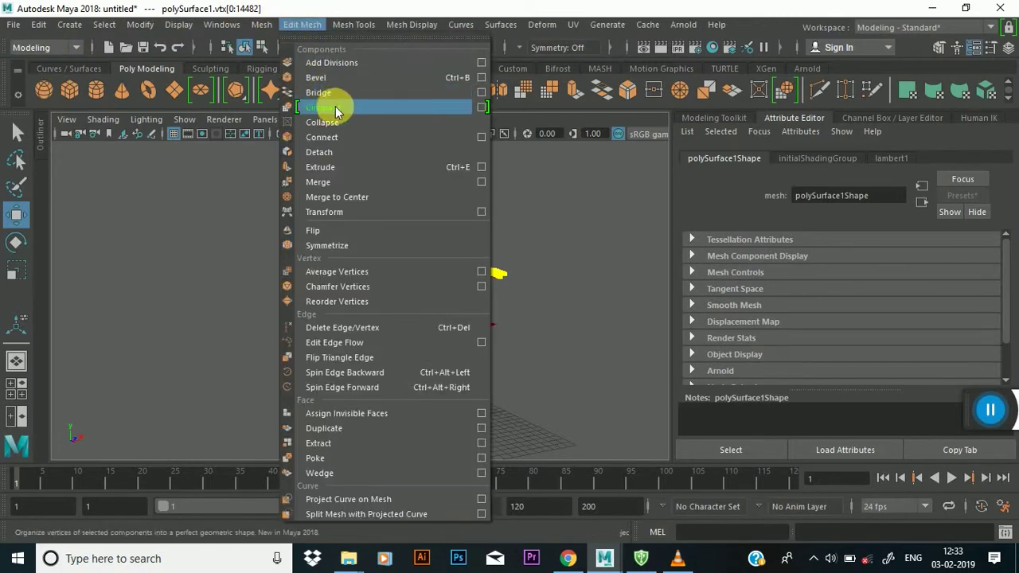
left_click(360, 145)
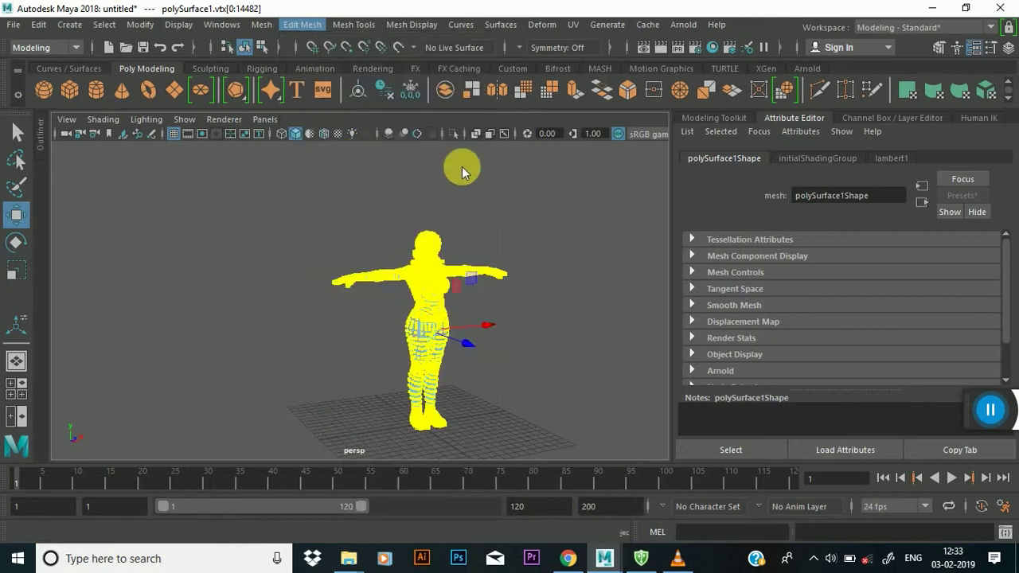
right_click(436, 279)
left_click(557, 72)
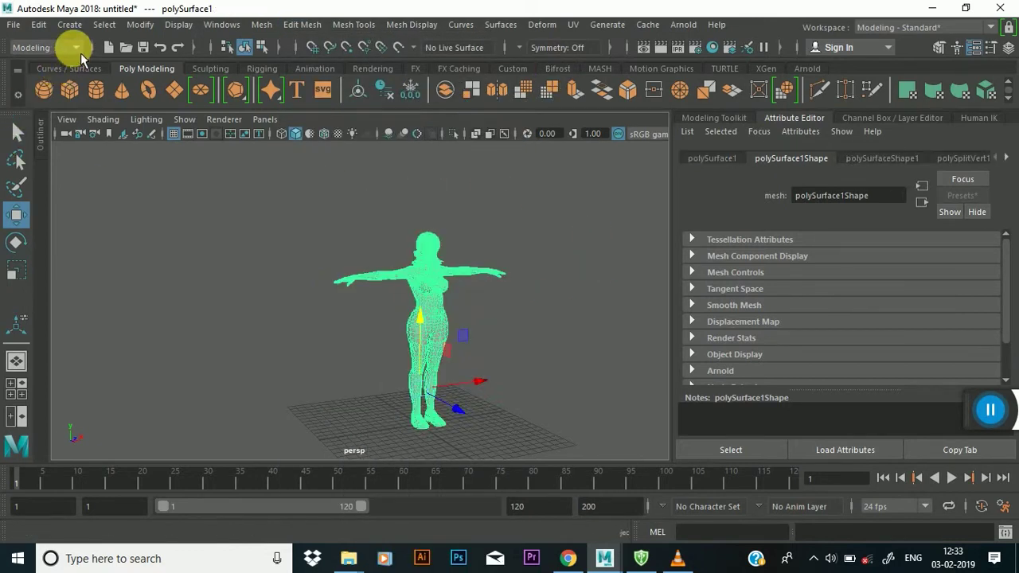
Switch to the FX menu set and make the character mesh an nCloth.
left_click(80, 54)
left_click(45, 107)
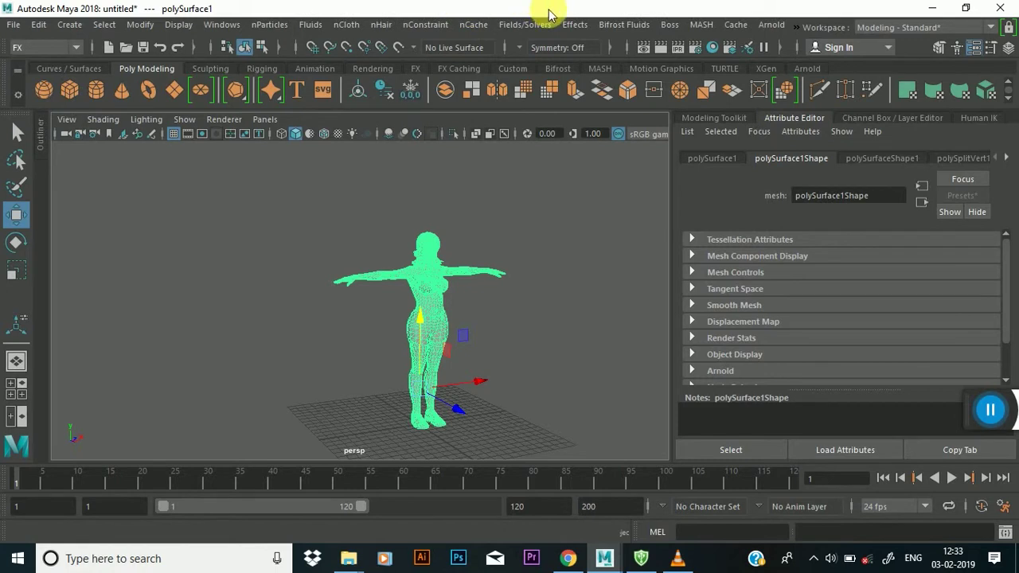
left_click(363, 30)
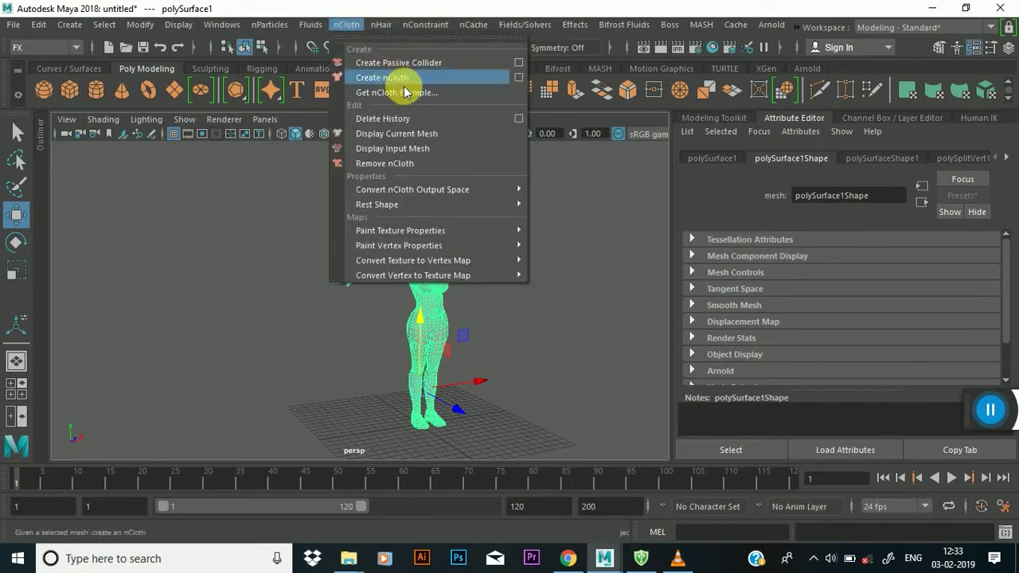
left_click(395, 75)
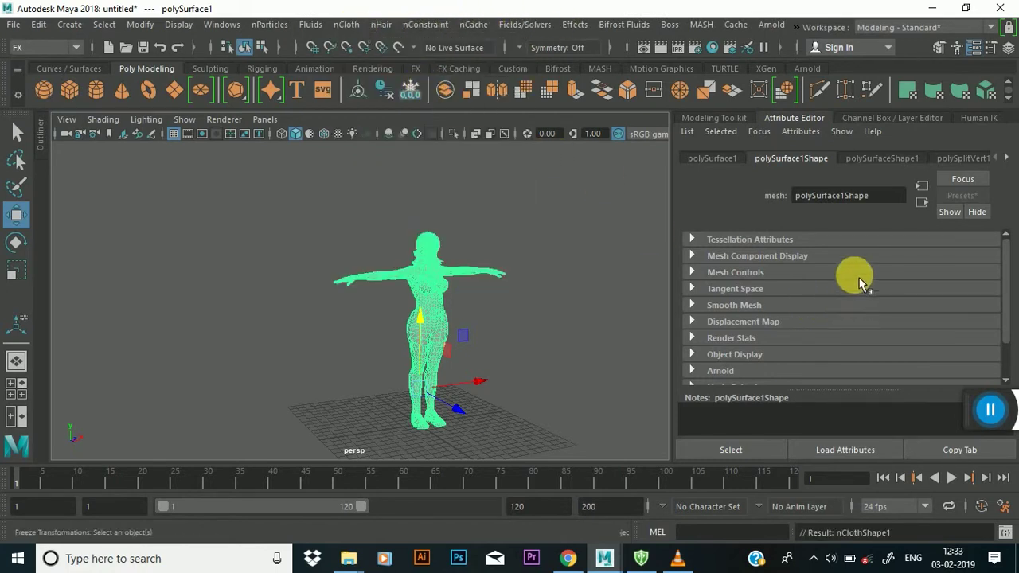
left_click(781, 165)
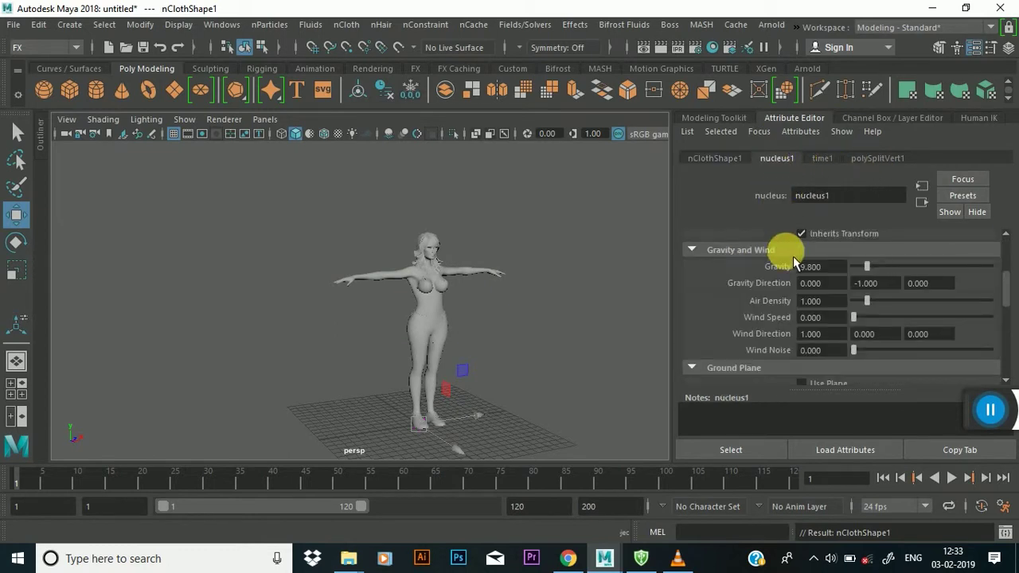
Add a vortex field to the character with Magnitude 20.
left_click(421, 284)
left_click(532, 26)
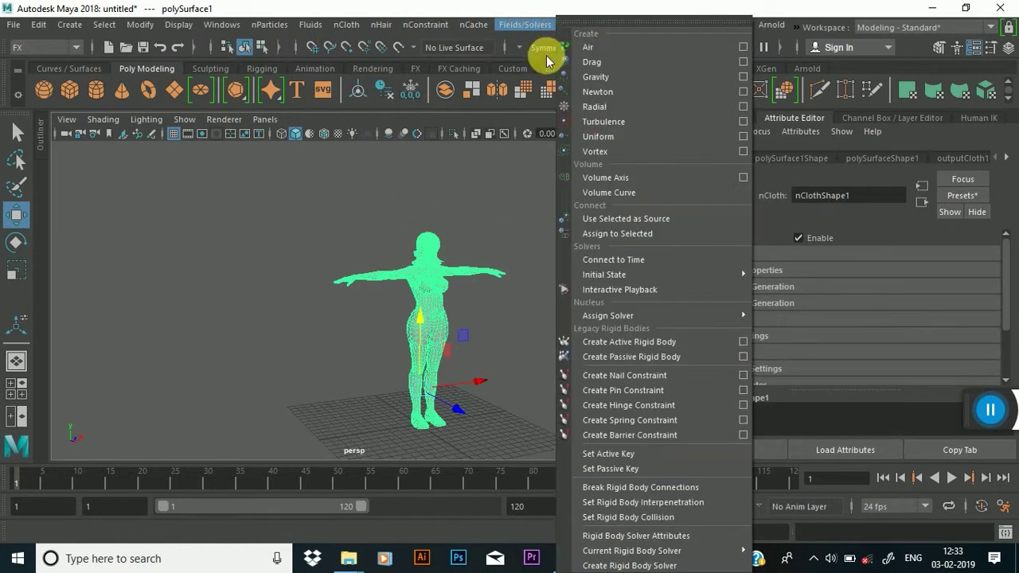
left_click(617, 152)
left_click_drag(842, 297, 753, 311)
type("20")
key("Return")
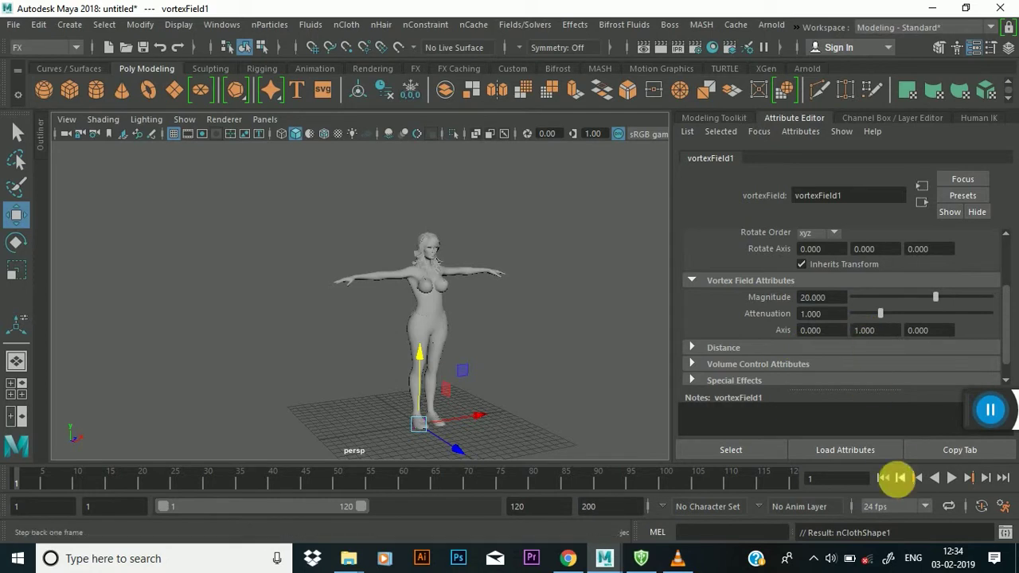
Extend the playback end time to 250 frames.
double_click(539, 509)
type("250")
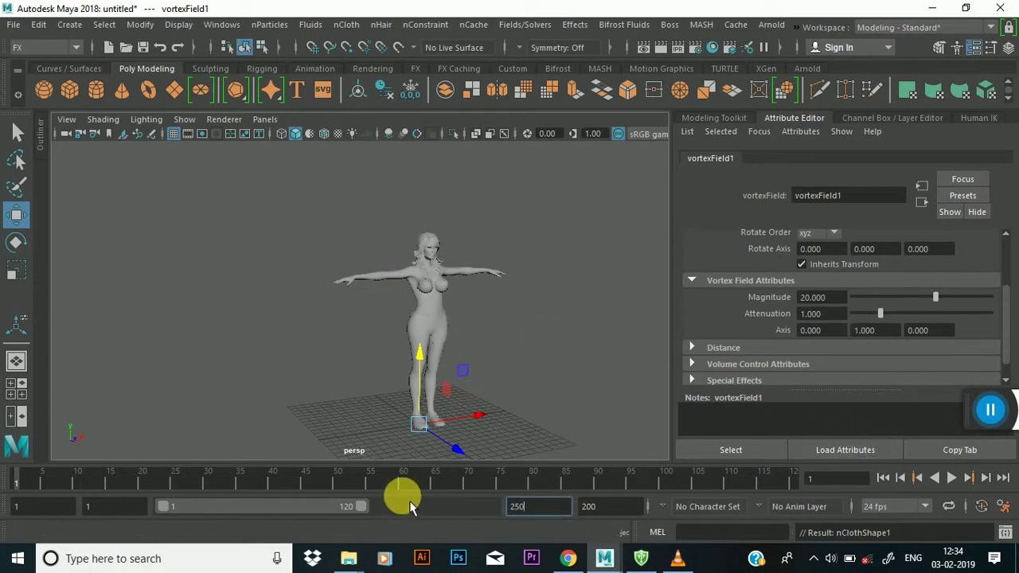
key("Return")
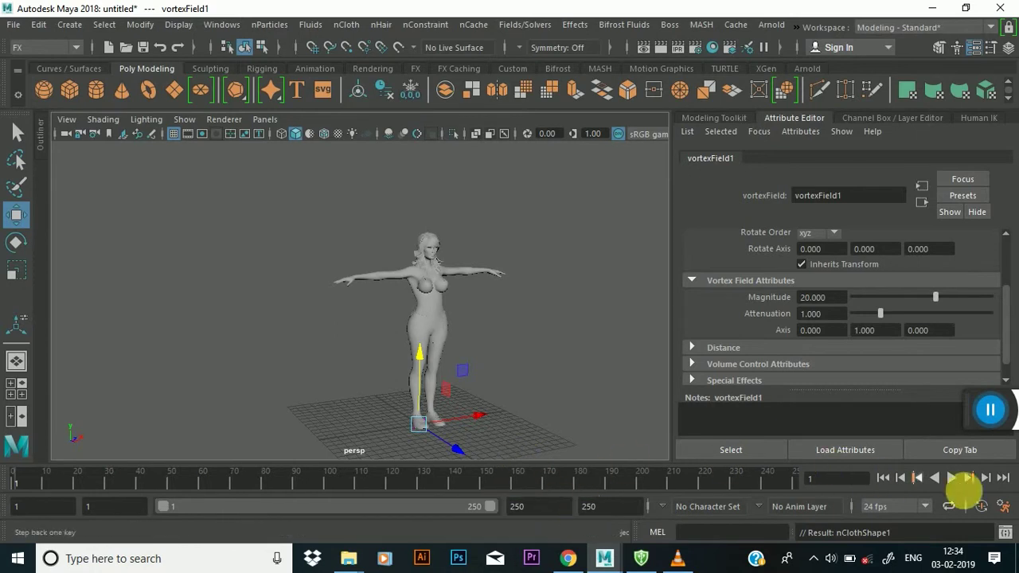
Play the vortex simulation on the nCloth character to frame 4, viewing the chest up close.
left_click(953, 478)
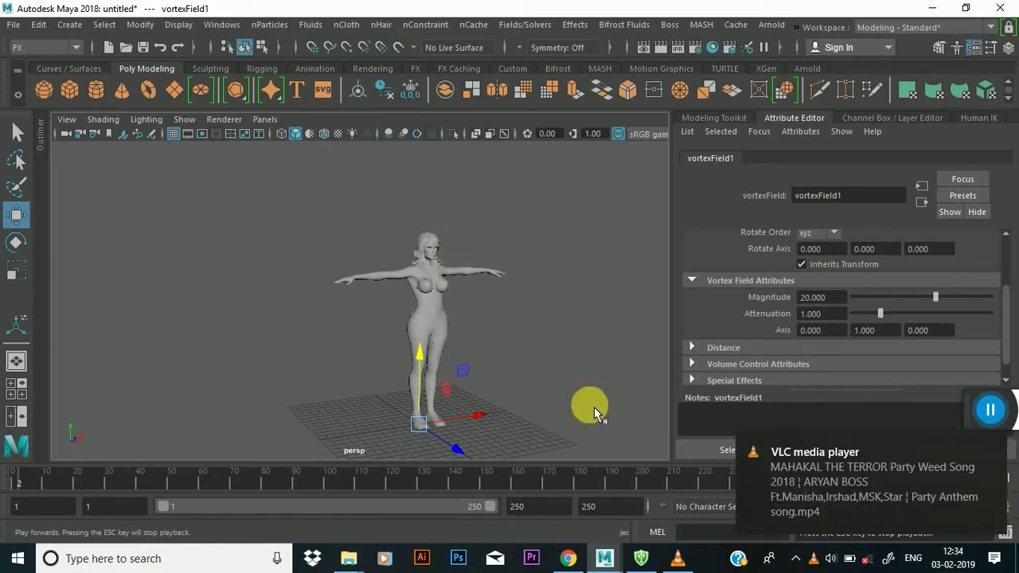
left_click(993, 443)
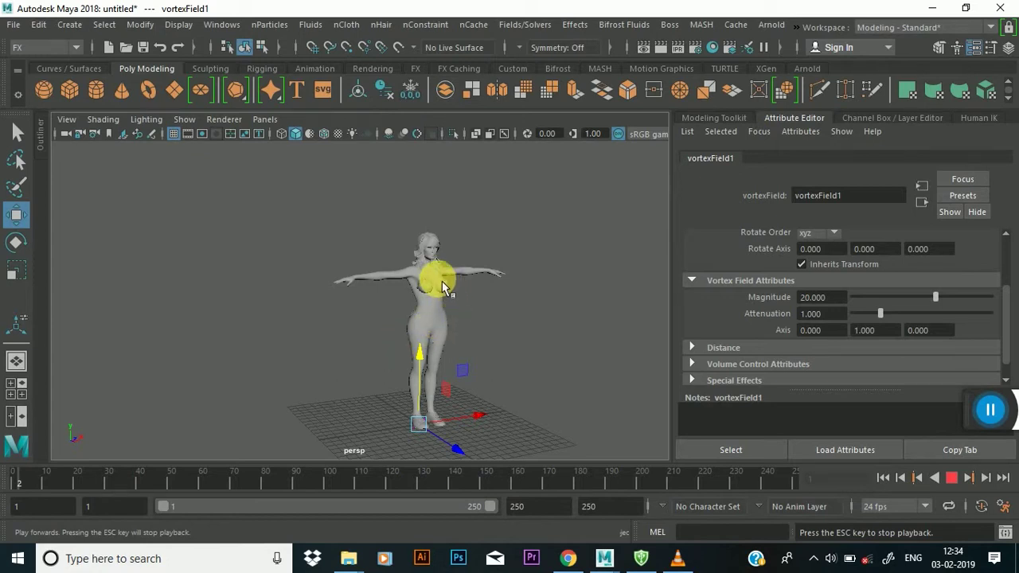
left_click(991, 410)
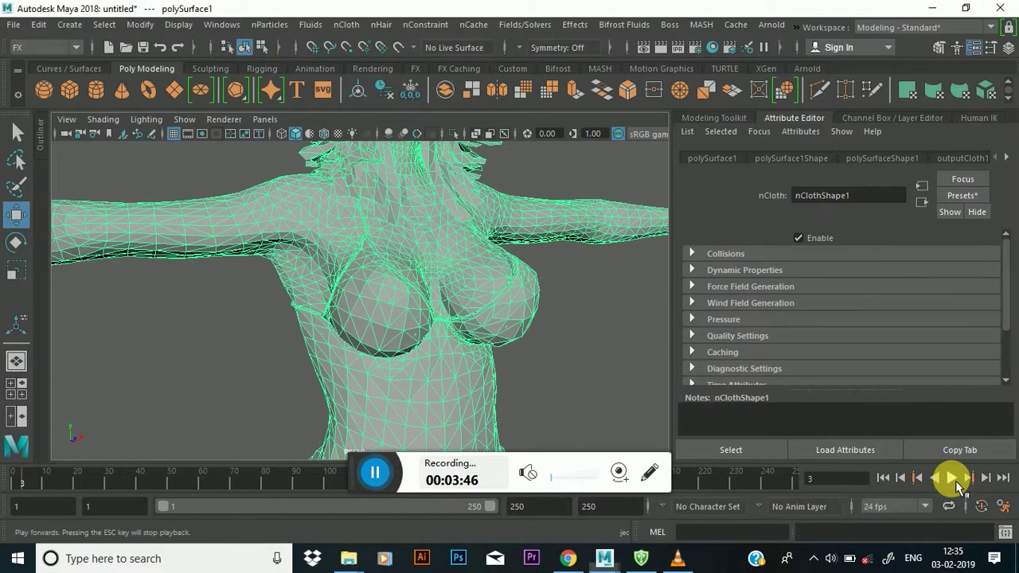
left_click(956, 481)
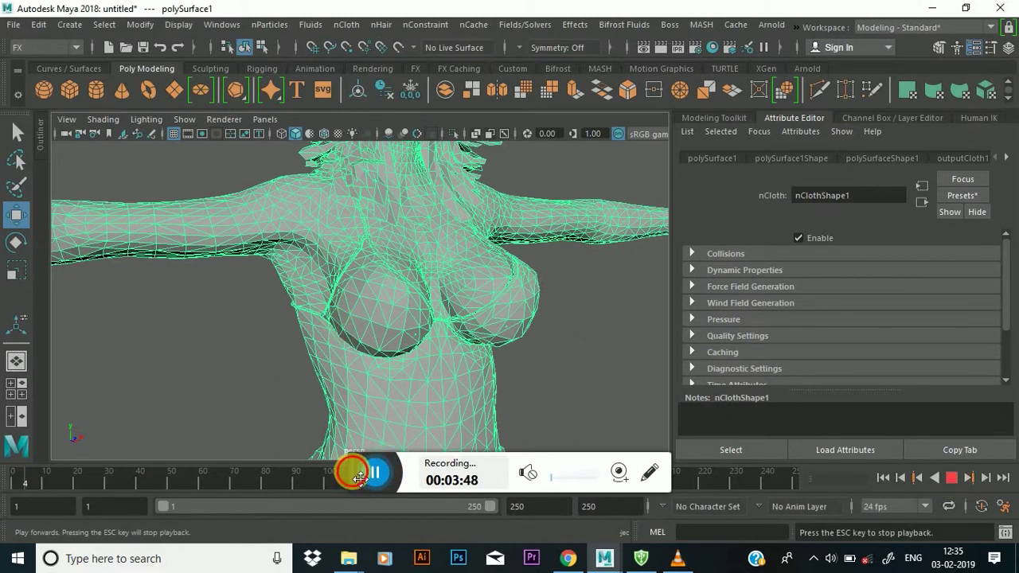
left_click_drag(366, 471, 958, 411)
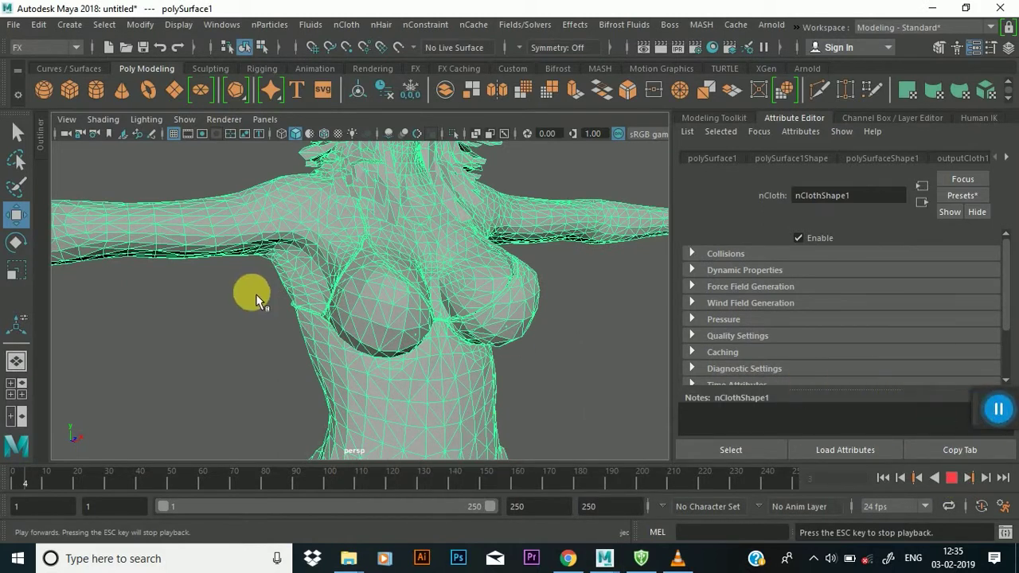